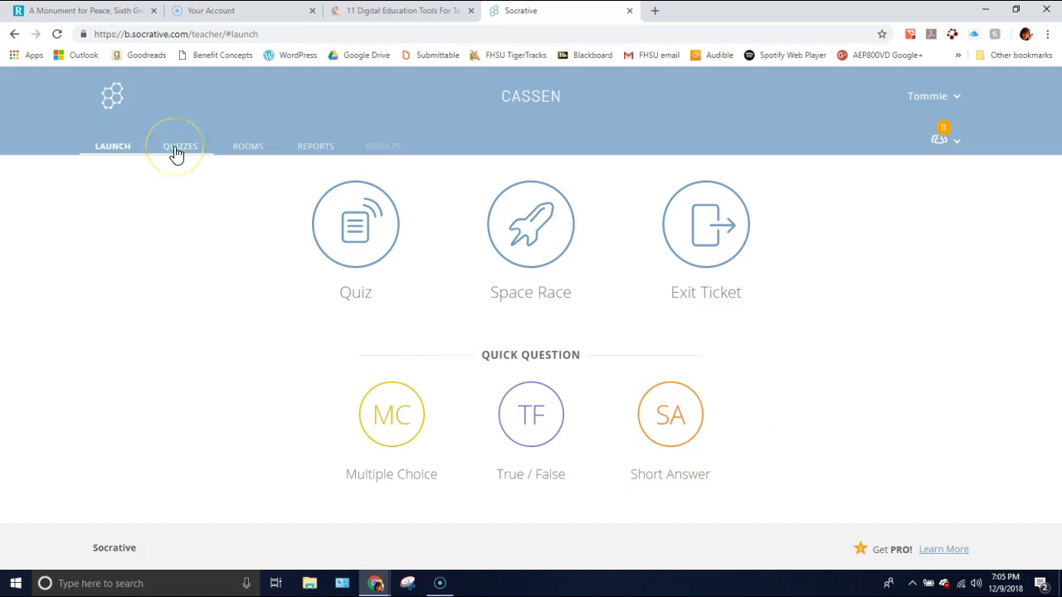
{"action": "left_click", "coordinate": [251, 147]}
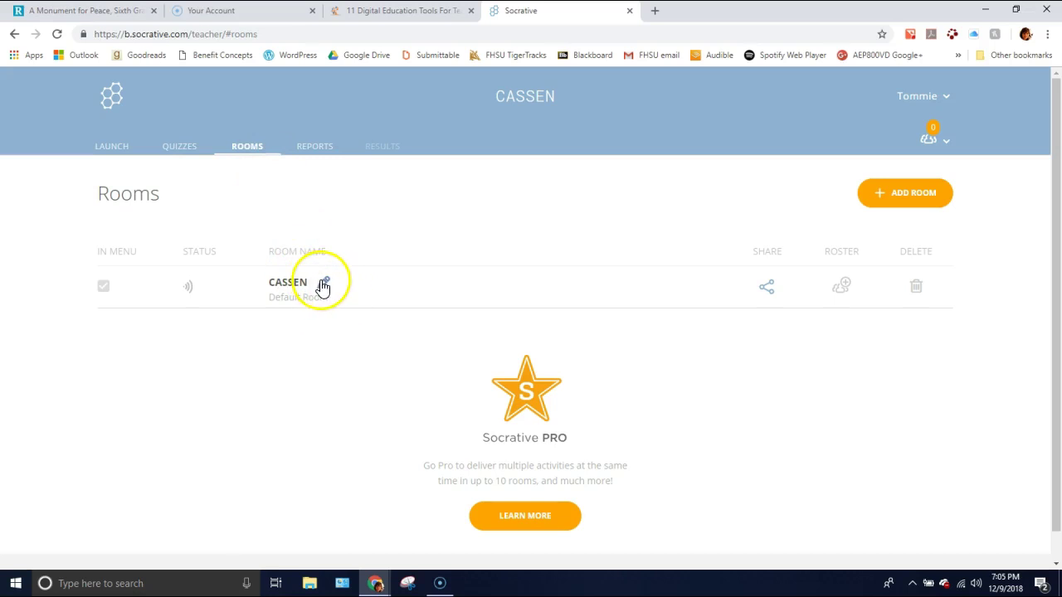
{"action": "left_click", "coordinate": [325, 282]}
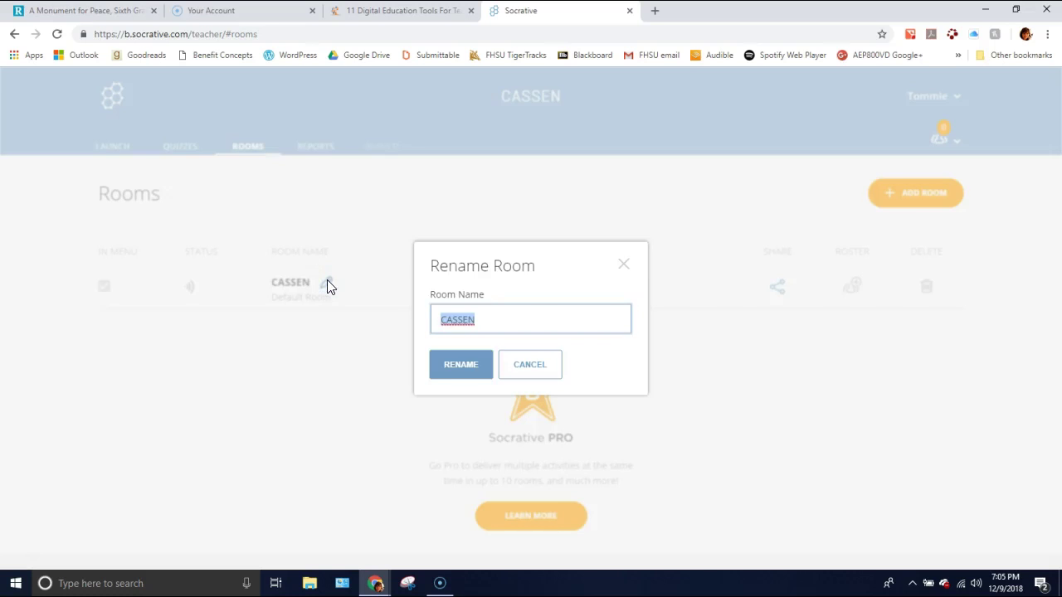
{"action": "left_click", "coordinate": [534, 366]}
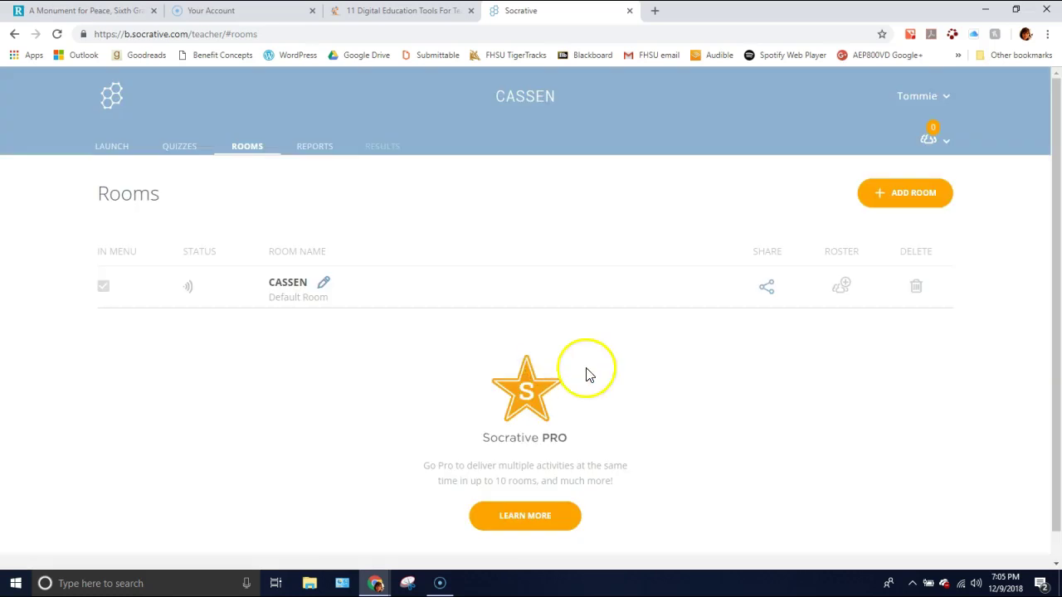
{"action": "scroll", "coordinate": [630, 399], "scroll_direction": "down", "scroll_amount": 1}
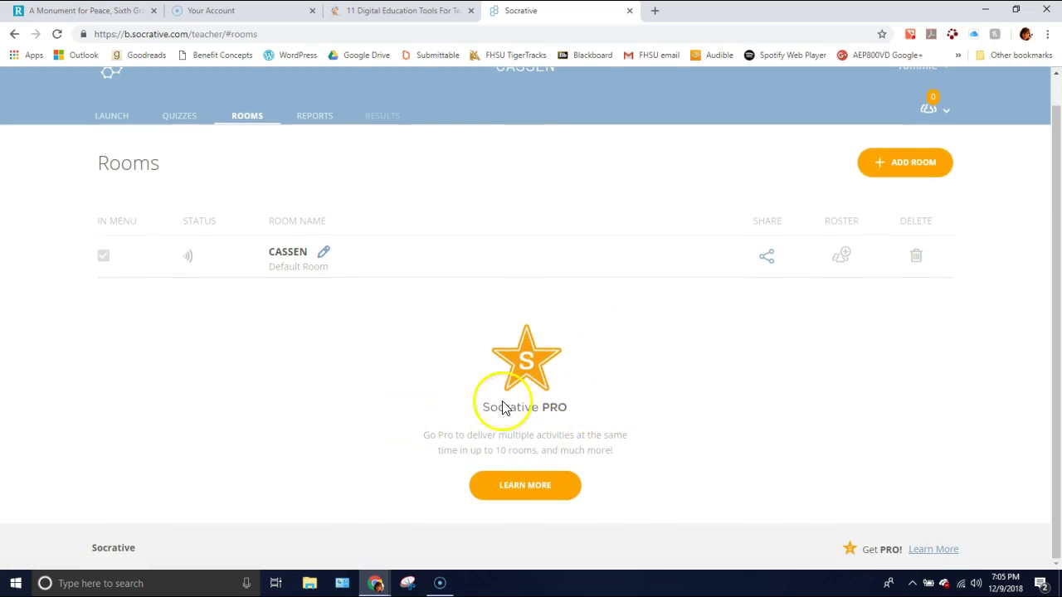
{"action": "scroll", "coordinate": [655, 449], "scroll_direction": "up", "scroll_amount": 1}
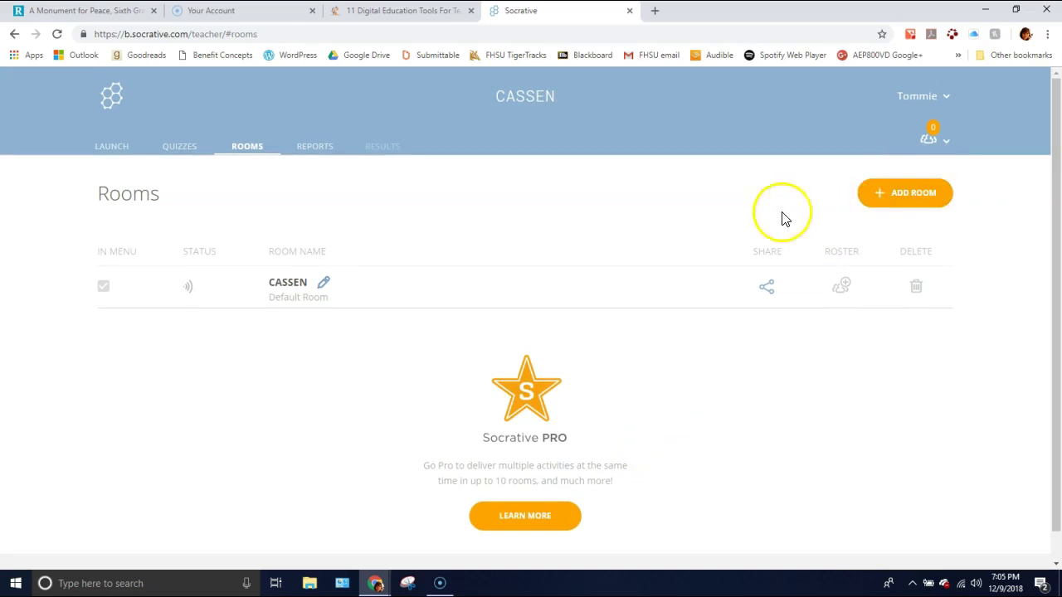
- Open the World Facts Quiz from the Quizzes list on the Edit Quiz page
{"action": "left_click", "coordinate": [183, 156]}
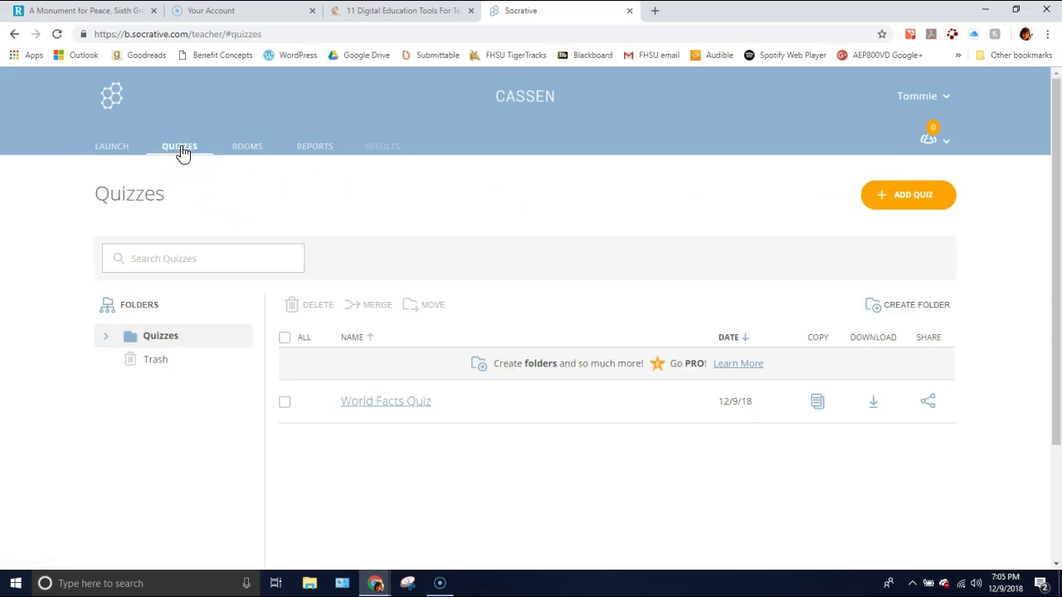
{"action": "scroll", "coordinate": [329, 379], "scroll_direction": "down", "scroll_amount": 1}
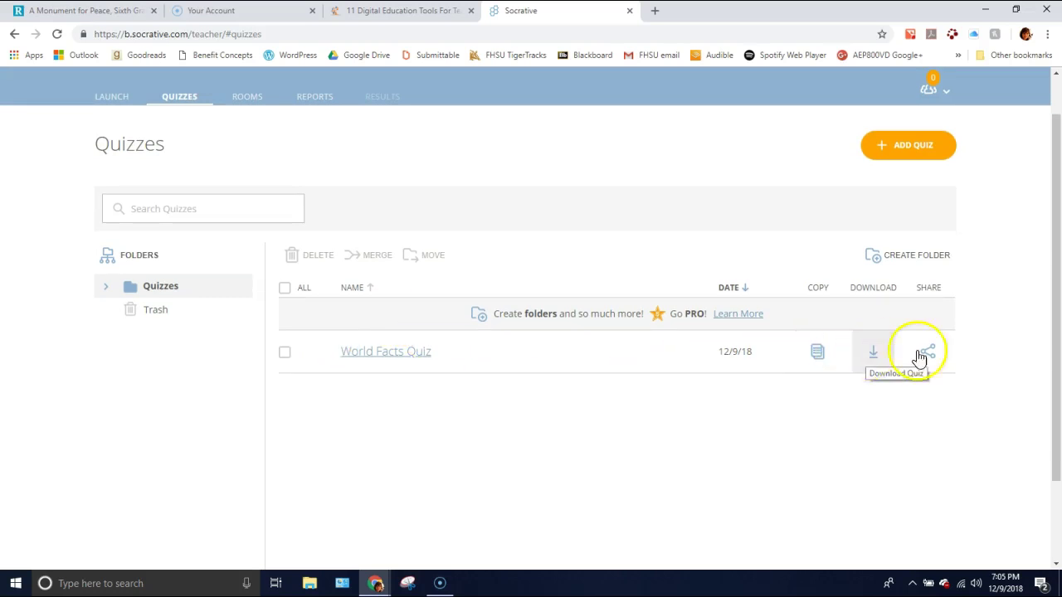
{"action": "left_click", "coordinate": [404, 360]}
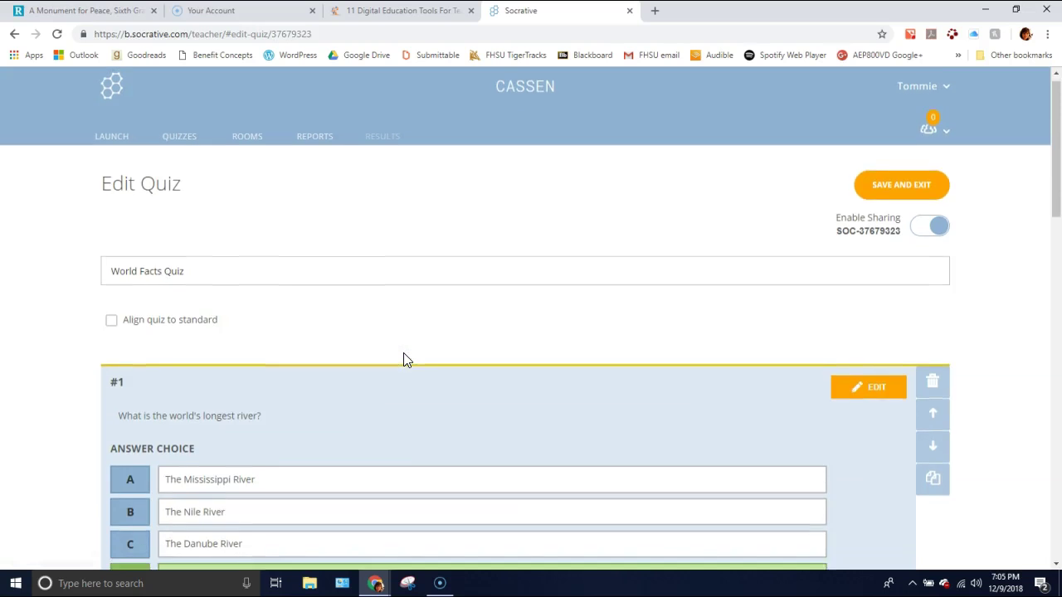
{"action": "scroll", "coordinate": [406, 359], "scroll_direction": "down", "scroll_amount": 2}
{"action": "scroll", "coordinate": [405, 357], "scroll_direction": "down", "scroll_amount": 1}
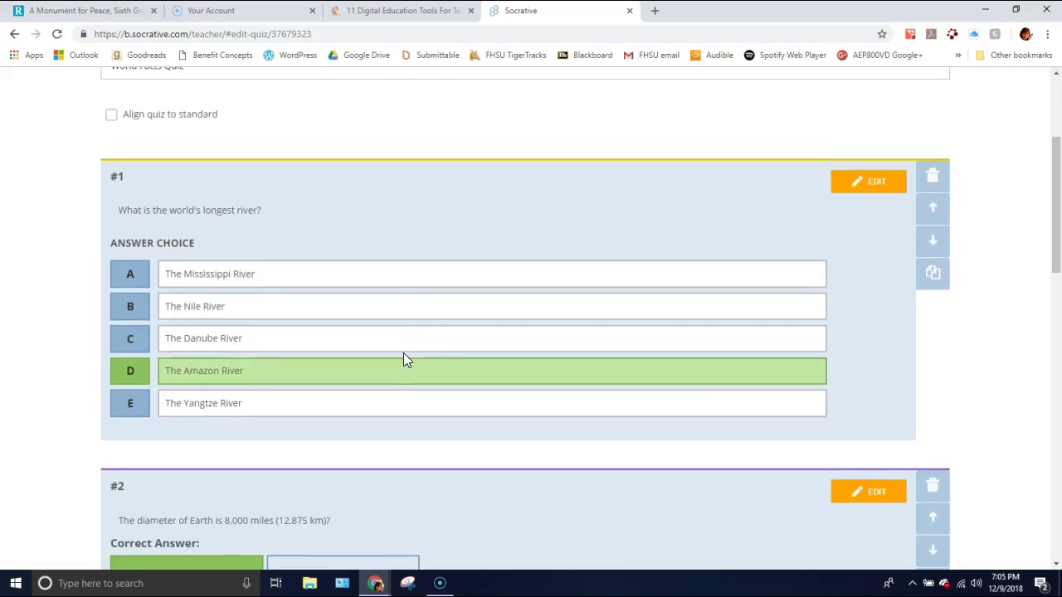
{"action": "scroll", "coordinate": [402, 355], "scroll_direction": "down", "scroll_amount": 1}
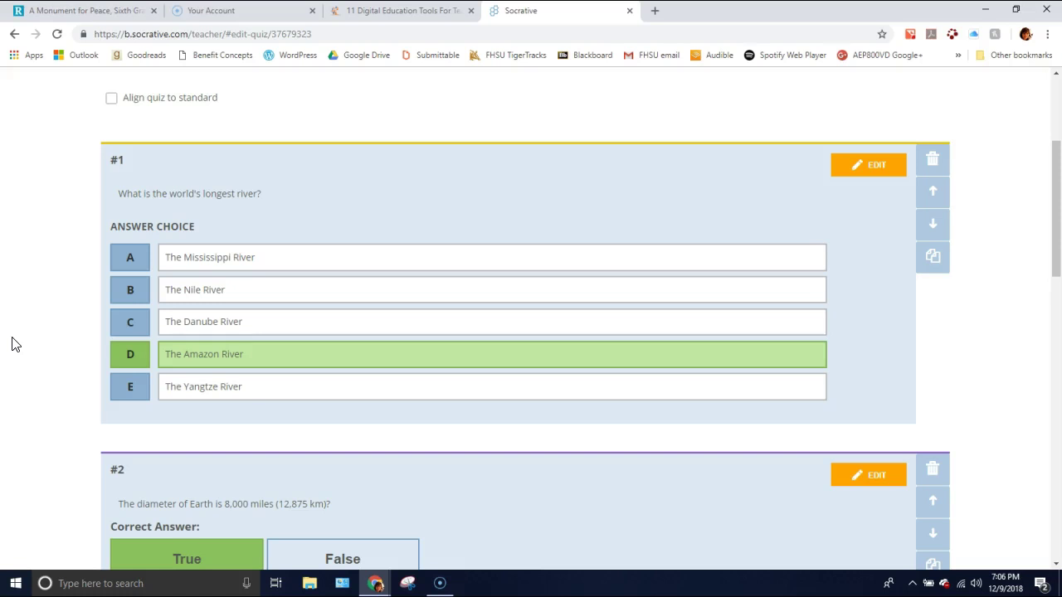
{"action": "scroll", "coordinate": [12, 345], "scroll_direction": "down", "scroll_amount": 1}
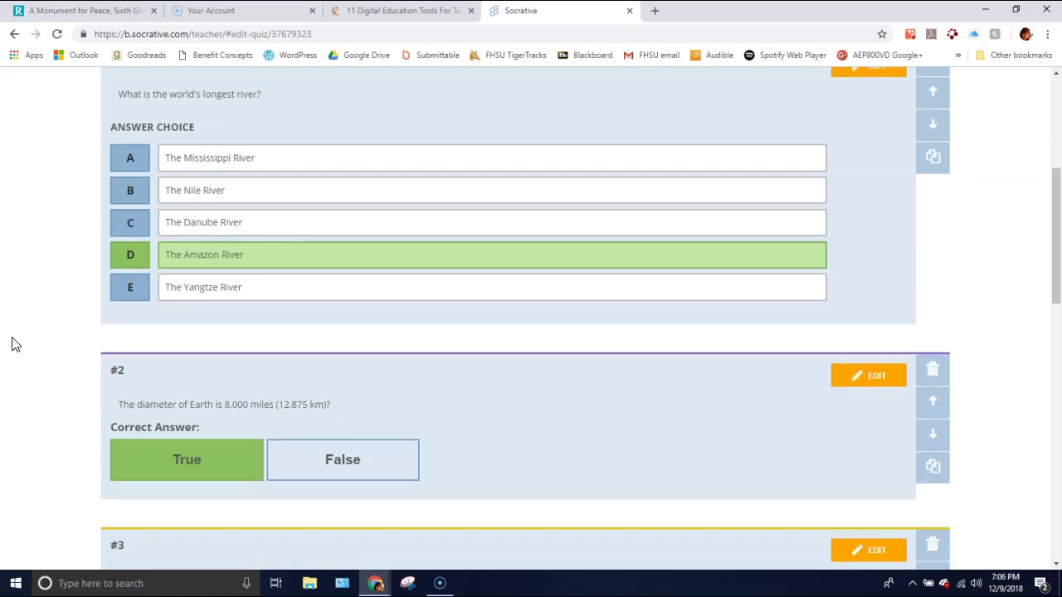
{"action": "scroll", "coordinate": [12, 345], "scroll_direction": "down", "scroll_amount": 1}
{"action": "scroll", "coordinate": [11, 344], "scroll_direction": "up", "scroll_amount": 1}
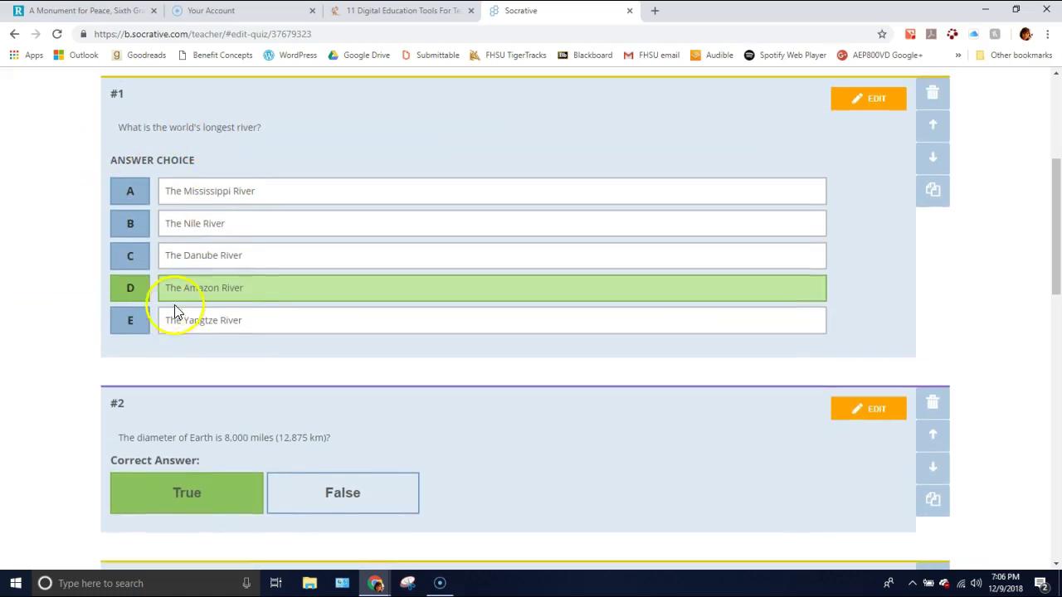
{"action": "scroll", "coordinate": [253, 299], "scroll_direction": "down", "scroll_amount": 2}
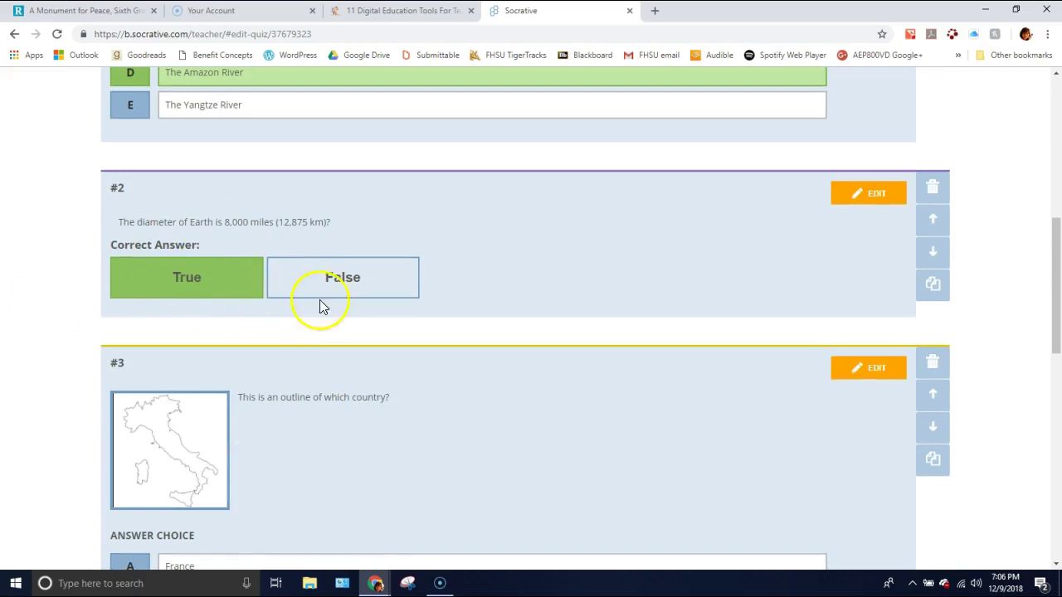
{"action": "scroll", "coordinate": [332, 283], "scroll_direction": "down", "scroll_amount": 3}
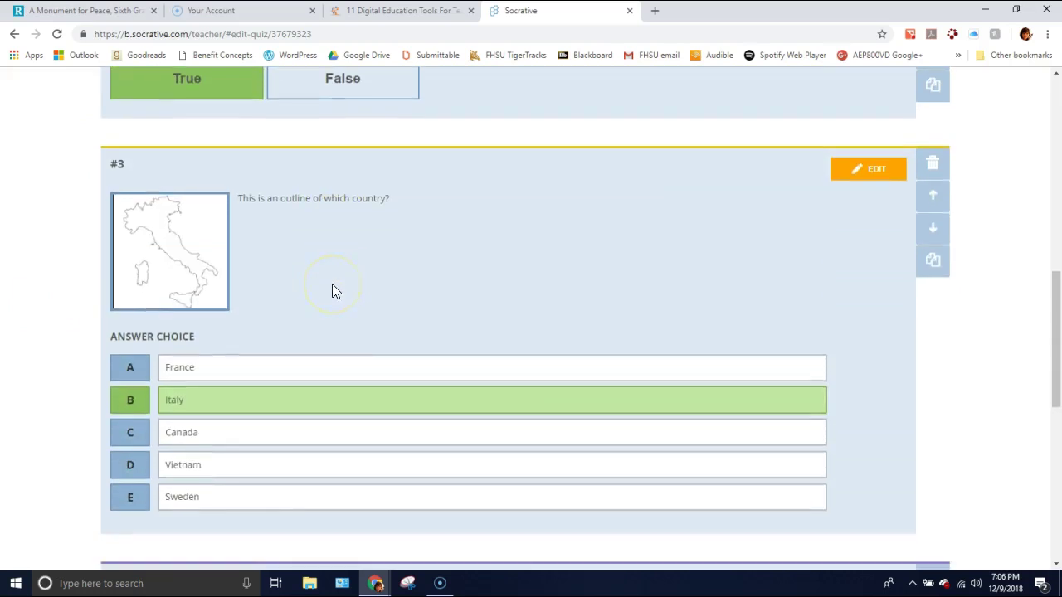
{"action": "scroll", "coordinate": [327, 351], "scroll_direction": "down", "scroll_amount": 6}
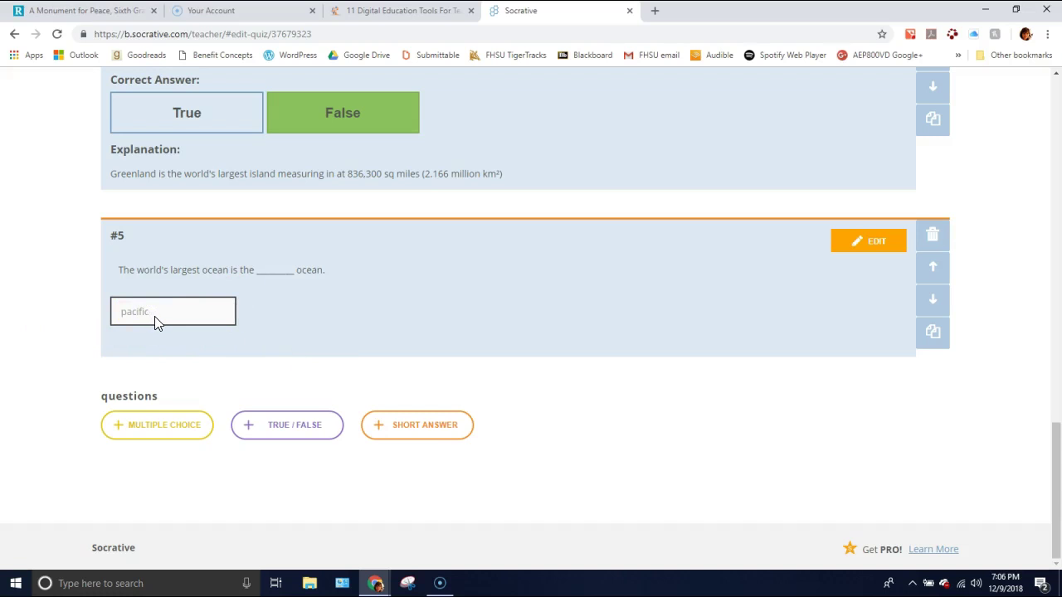
- Add a blank multiple-choice question #6 with choices A–E, toggling Formatting on and back off
{"action": "left_click", "coordinate": [166, 424]}
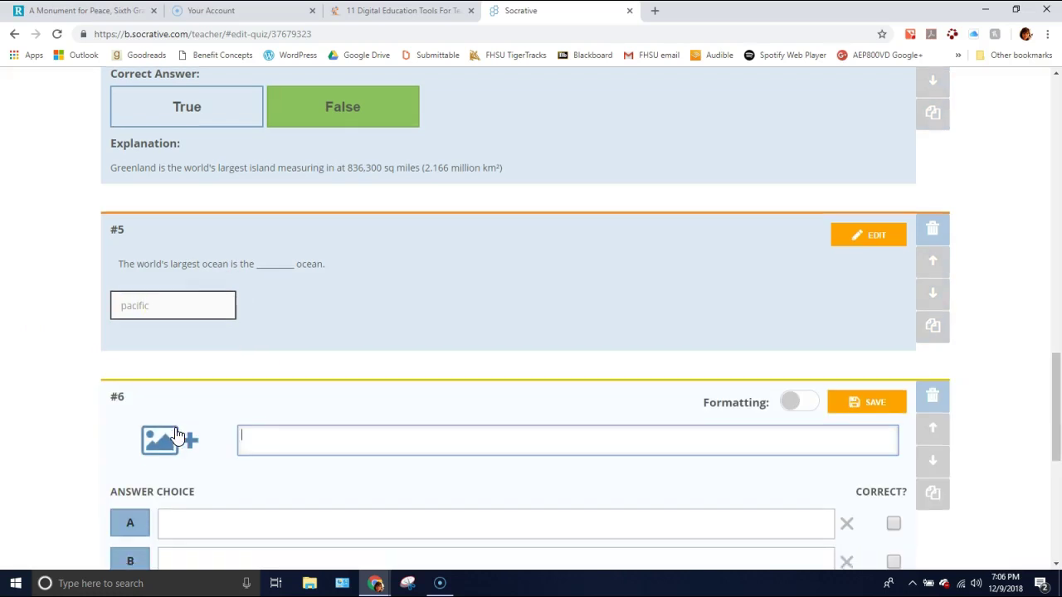
{"action": "scroll", "coordinate": [174, 434], "scroll_direction": "down", "scroll_amount": 3}
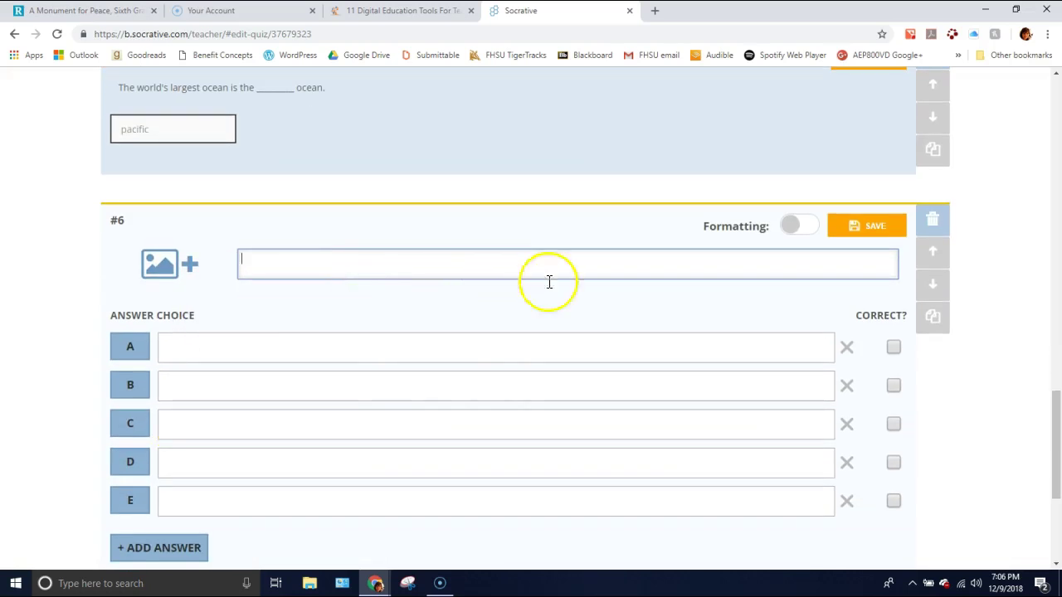
{"action": "left_click", "coordinate": [790, 226]}
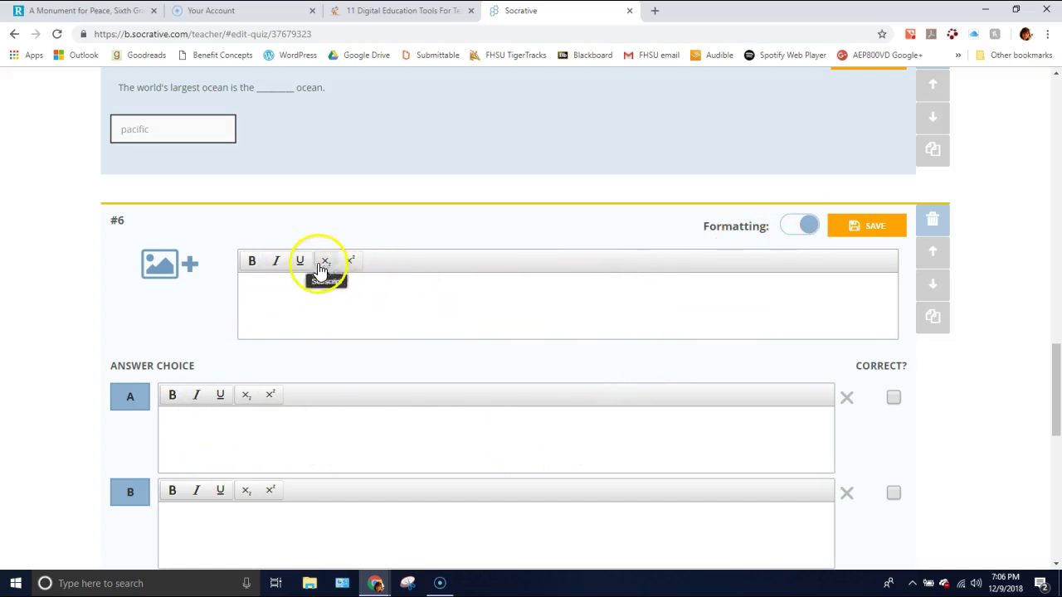
{"action": "left_click", "coordinate": [806, 226]}
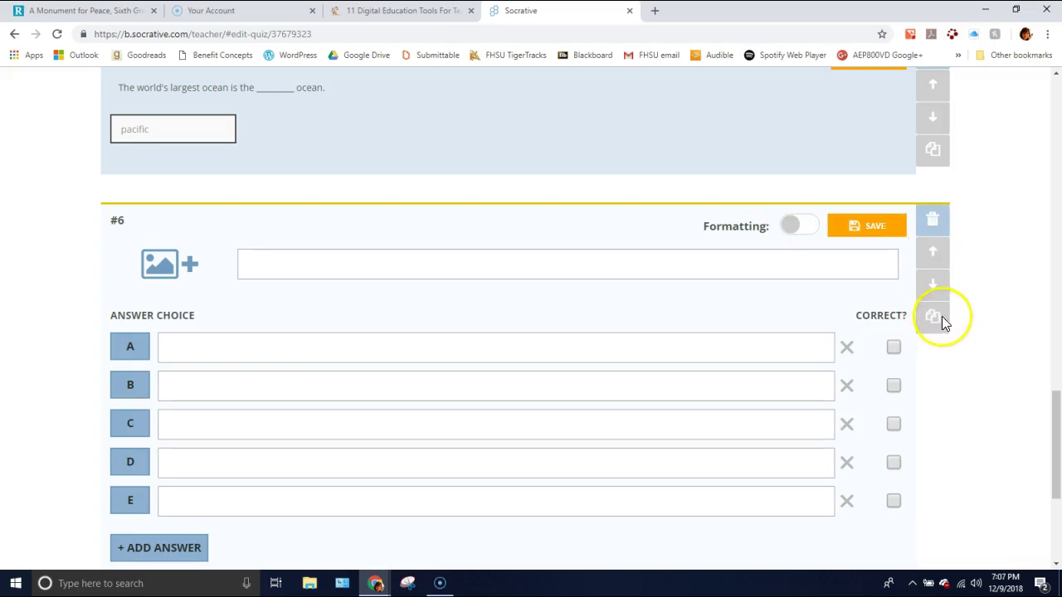
{"action": "scroll", "coordinate": [191, 293], "scroll_direction": "down", "scroll_amount": 1}
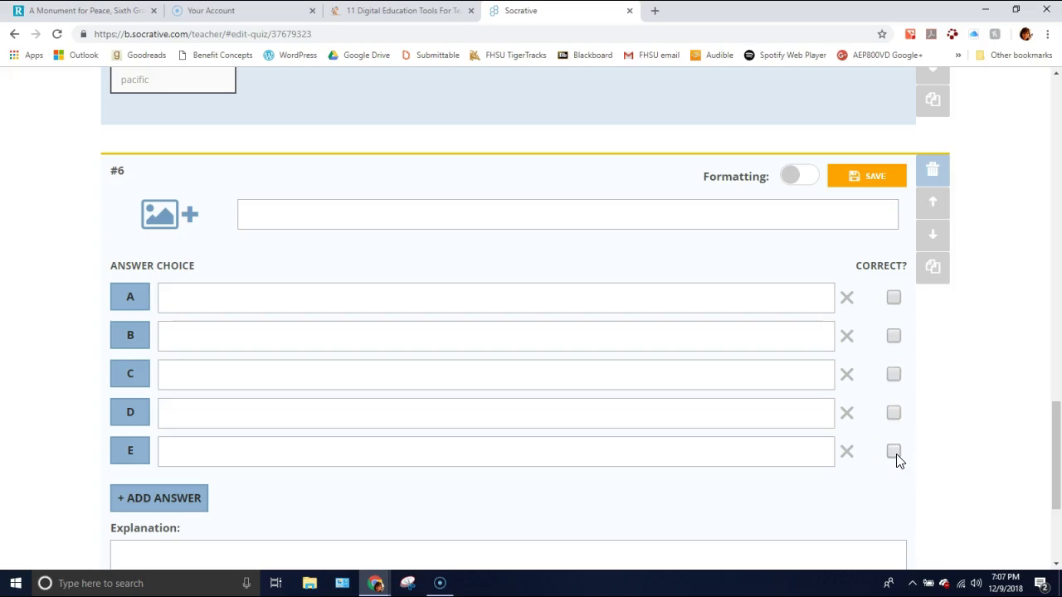
{"action": "scroll", "coordinate": [896, 461], "scroll_direction": "down", "scroll_amount": 3}
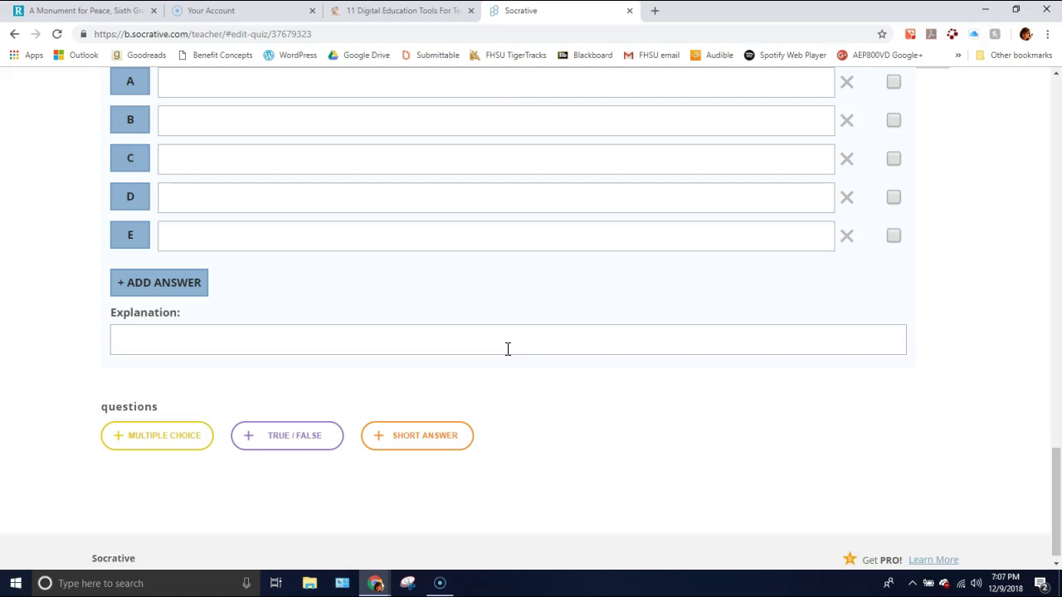
{"action": "scroll", "coordinate": [268, 291], "scroll_direction": "up", "scroll_amount": 1}
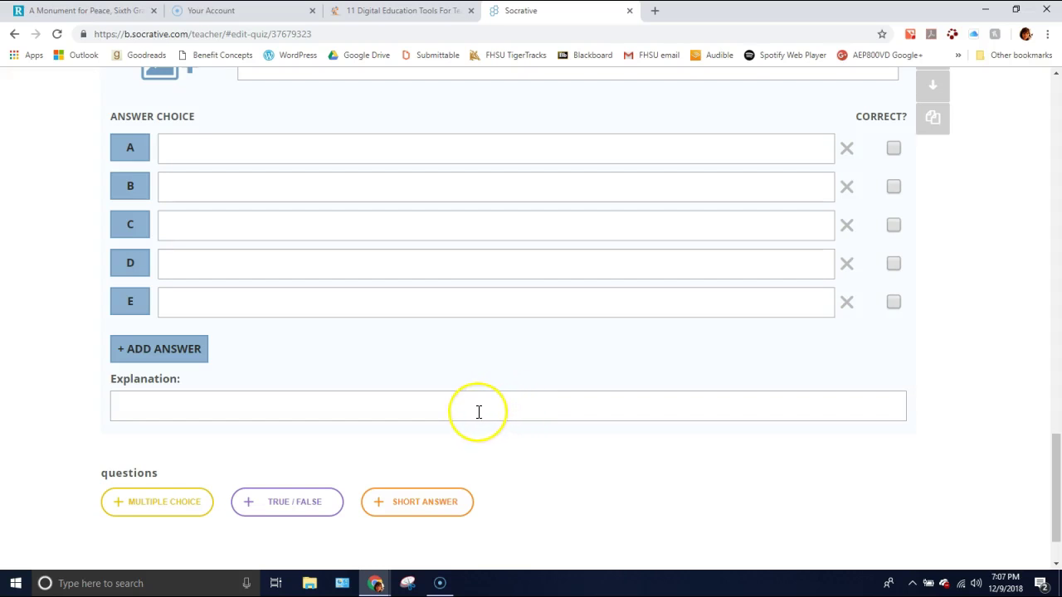
{"action": "scroll", "coordinate": [477, 412], "scroll_direction": "down", "scroll_amount": 1}
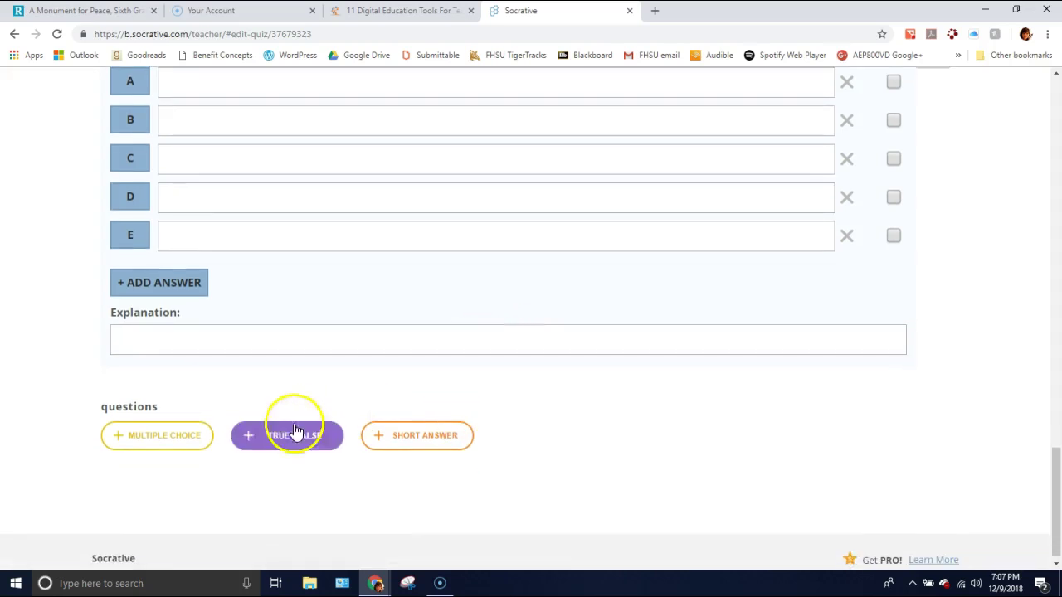
- Delete the blank multiple-choice question #6
{"action": "scroll", "coordinate": [926, 350], "scroll_direction": "up", "scroll_amount": 3}
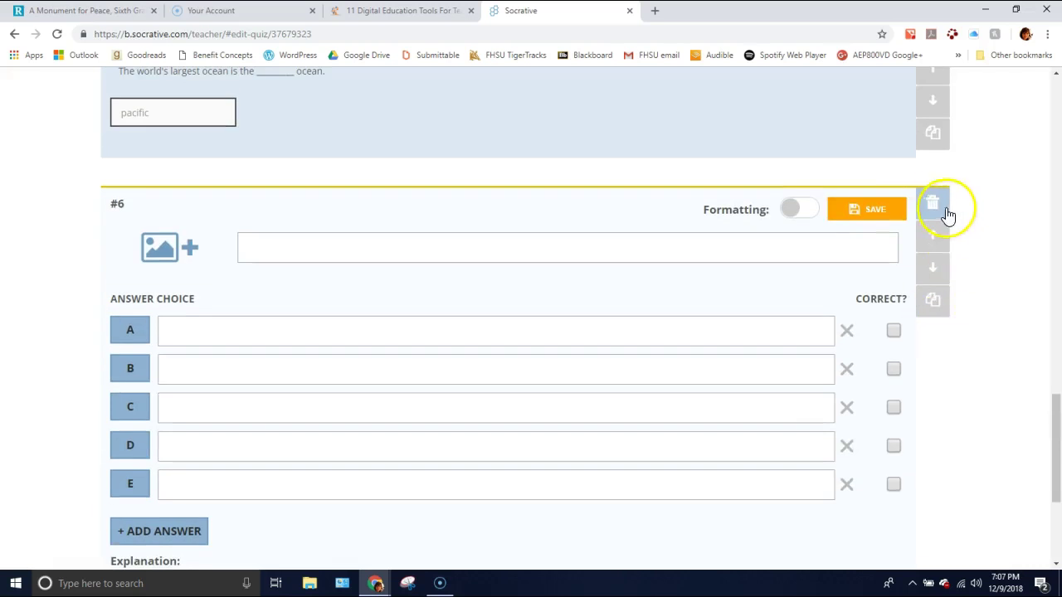
{"action": "left_click", "coordinate": [933, 205]}
{"action": "left_click", "coordinate": [443, 207]}
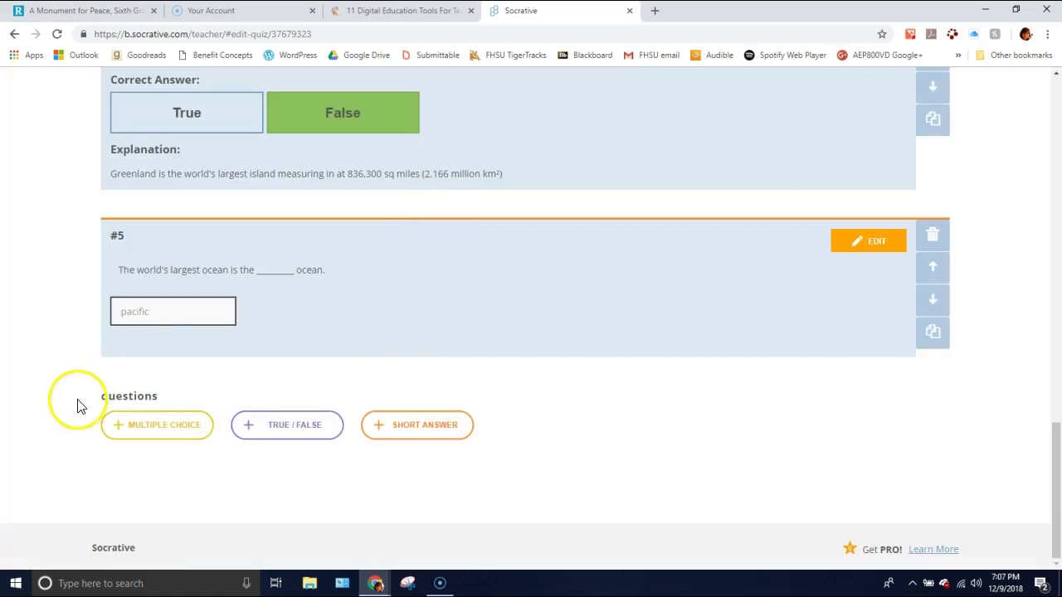
- Add a trial True/False question #6, dismiss the quiz warning, then delete it
{"action": "left_click", "coordinate": [289, 428]}
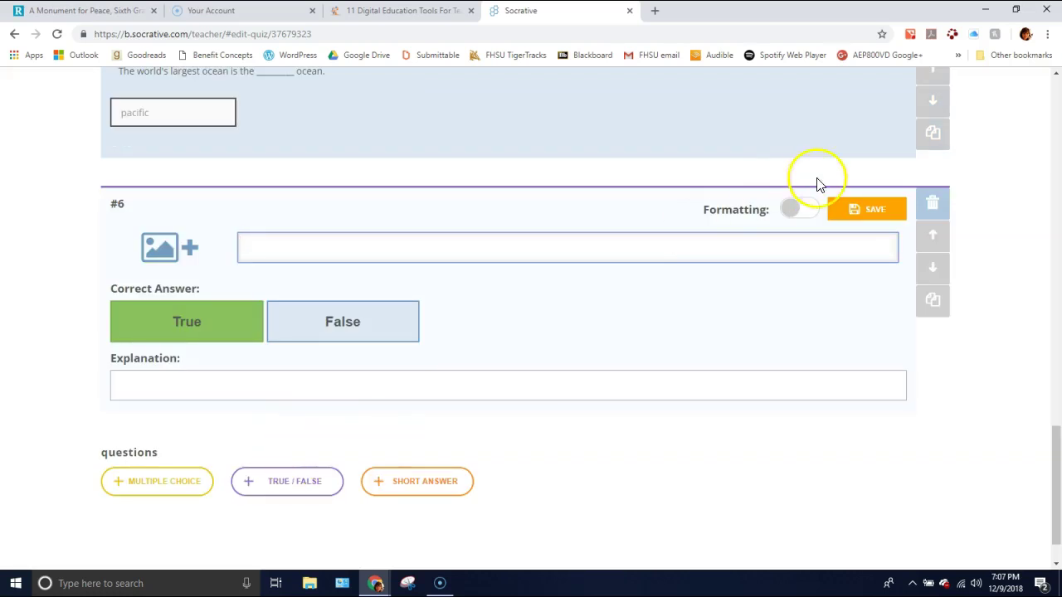
{"action": "left_click", "coordinate": [439, 481]}
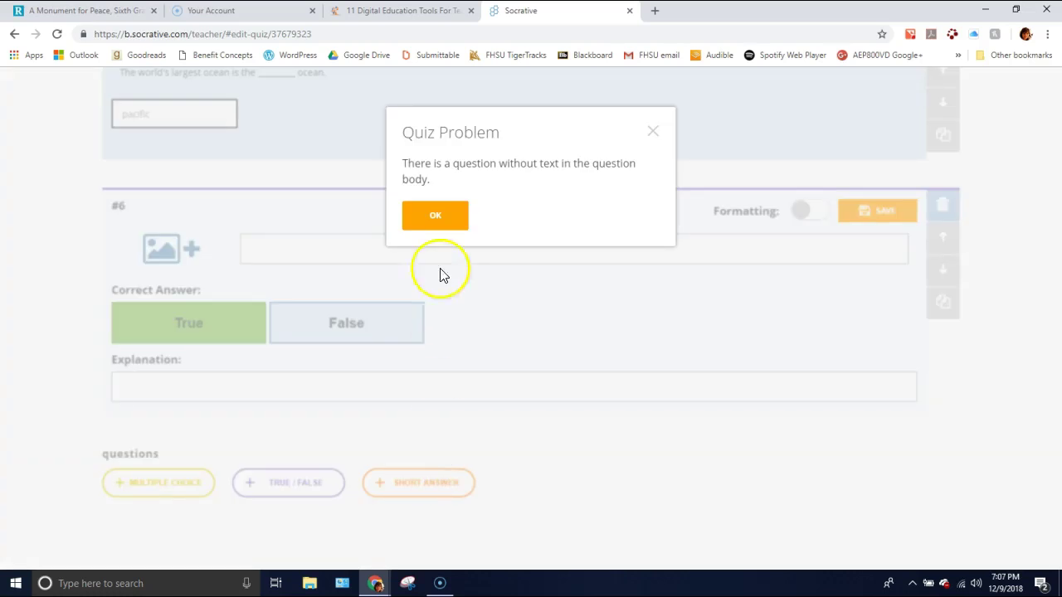
{"action": "left_click", "coordinate": [417, 217]}
{"action": "left_click", "coordinate": [934, 203]}
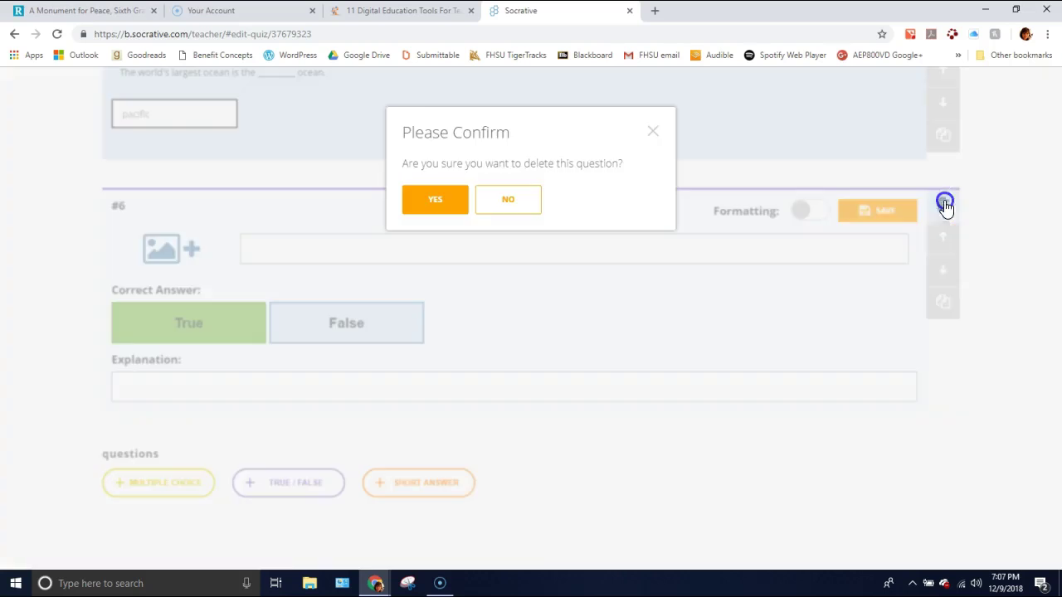
{"action": "left_click", "coordinate": [437, 204]}
- Add a trial Short Answer question and delete it, leaving question #5 last
{"action": "left_click", "coordinate": [439, 432]}
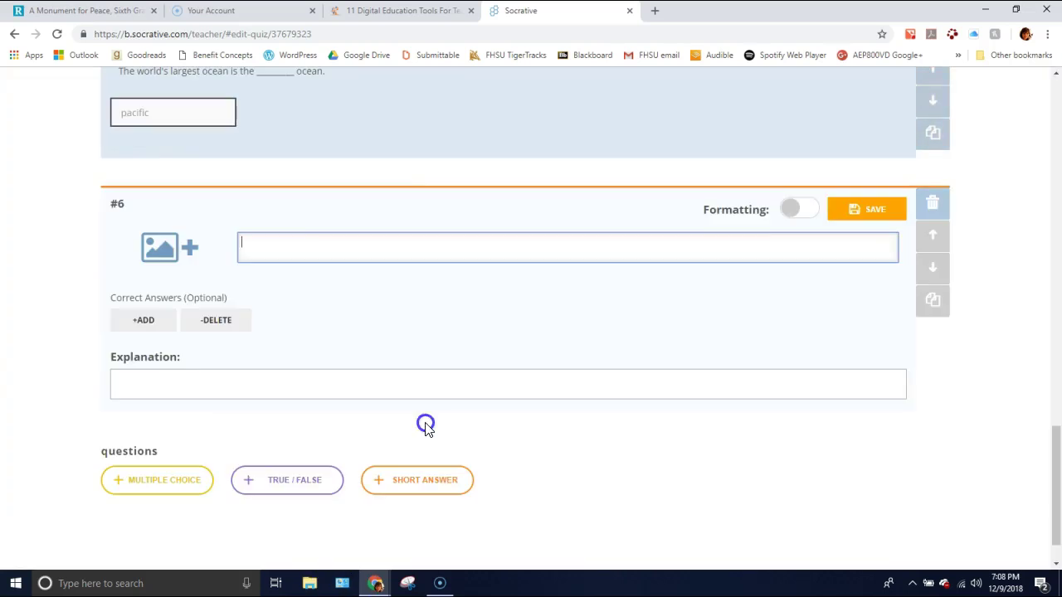
{"action": "left_click", "coordinate": [934, 205]}
{"action": "left_click", "coordinate": [439, 196]}
{"action": "scroll", "coordinate": [643, 357], "scroll_direction": "up", "scroll_amount": 15}
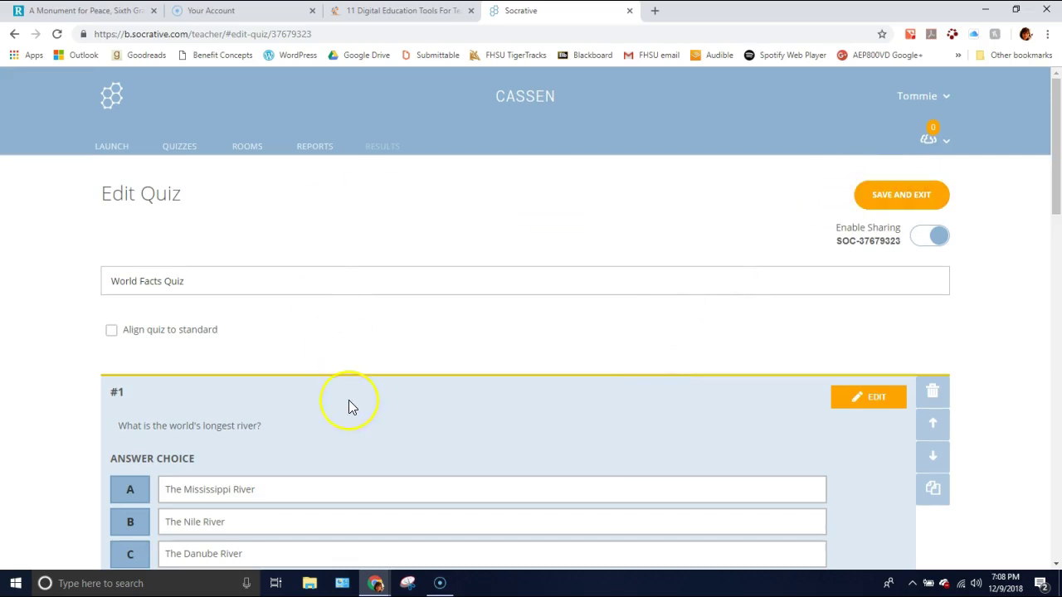
- Tick then untick 'Align quiz to standard' so the quiz stays unaligned, then go to Launch
{"action": "left_click", "coordinate": [112, 332]}
{"action": "scroll", "coordinate": [49, 374], "scroll_direction": "down", "scroll_amount": 3}
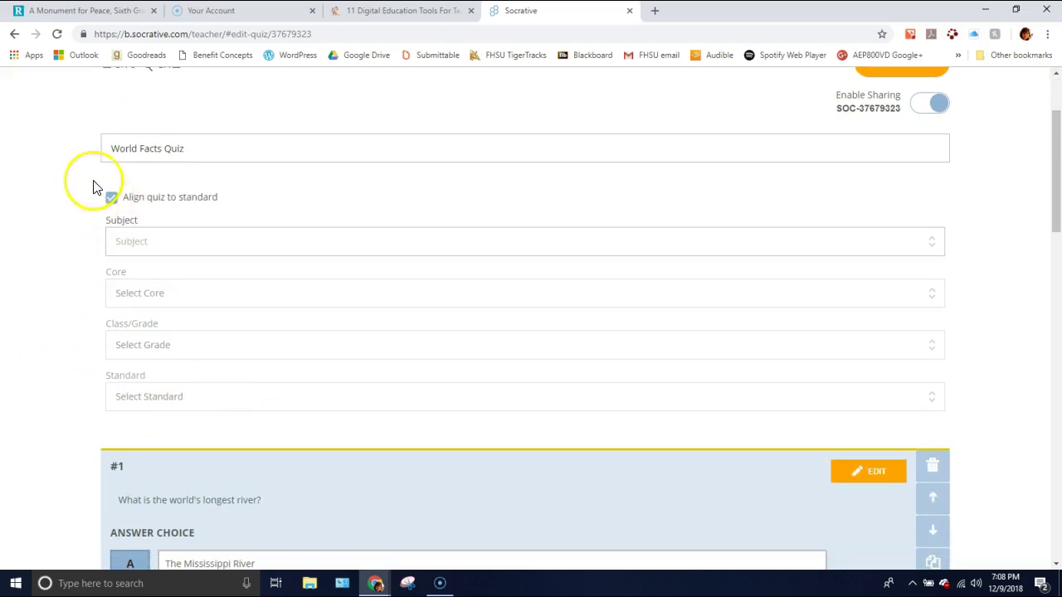
{"action": "left_click", "coordinate": [112, 197]}
{"action": "scroll", "coordinate": [349, 257], "scroll_direction": "up", "scroll_amount": 3}
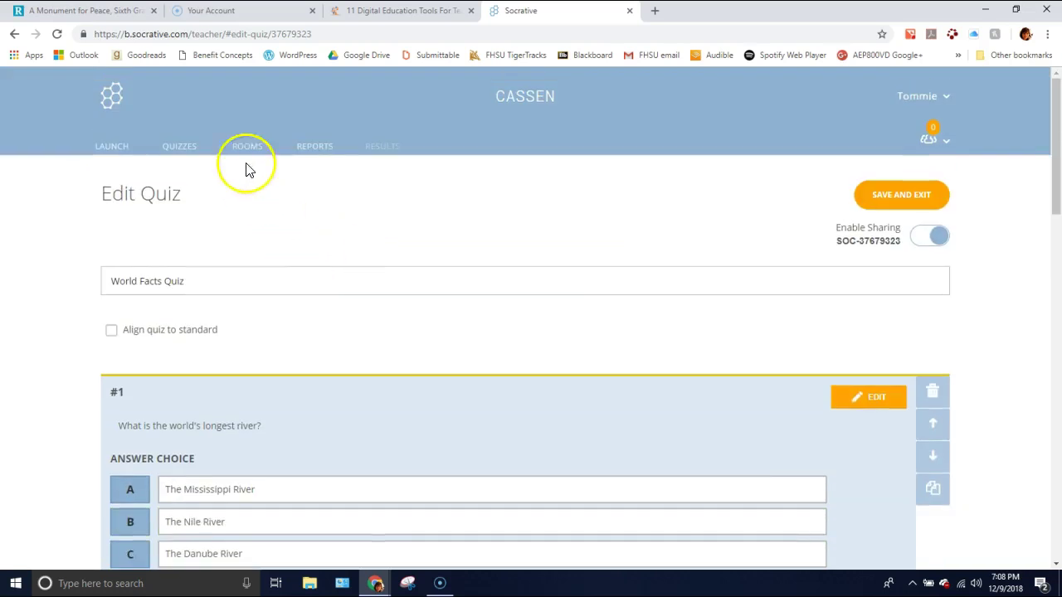
{"action": "left_click", "coordinate": [108, 156]}
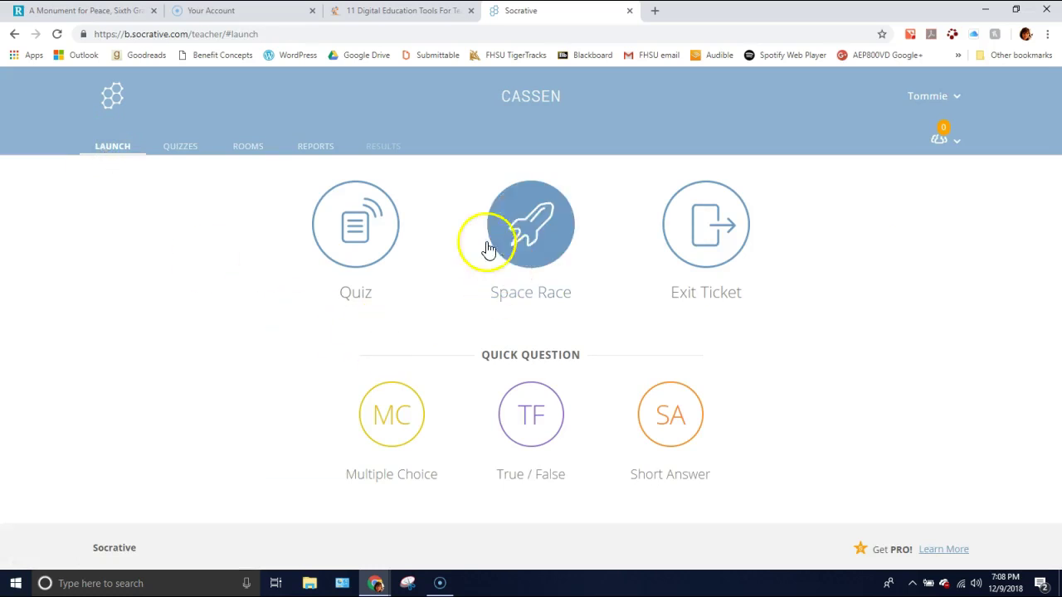
- Set up a Space Race with World Facts Quiz and advance to step 2, Choose Settings
{"action": "left_click", "coordinate": [538, 229]}
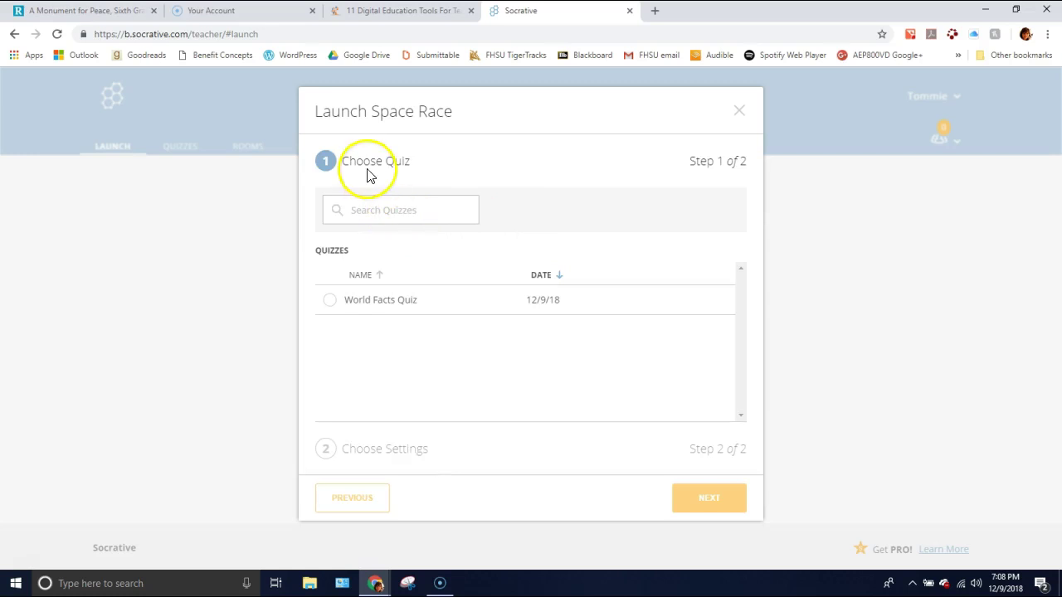
{"action": "left_click", "coordinate": [403, 309]}
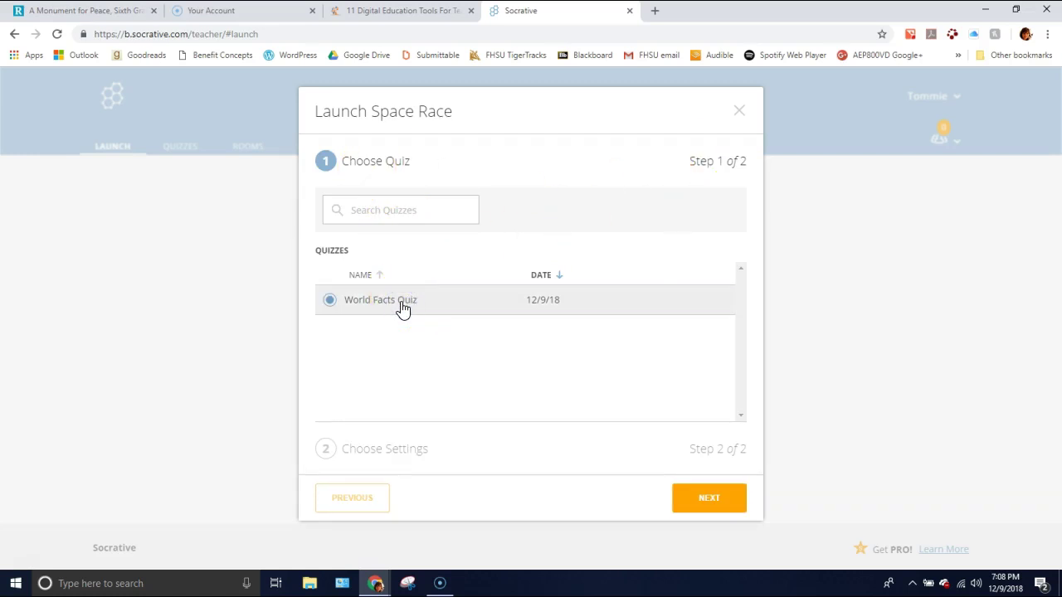
{"action": "left_click", "coordinate": [717, 500]}
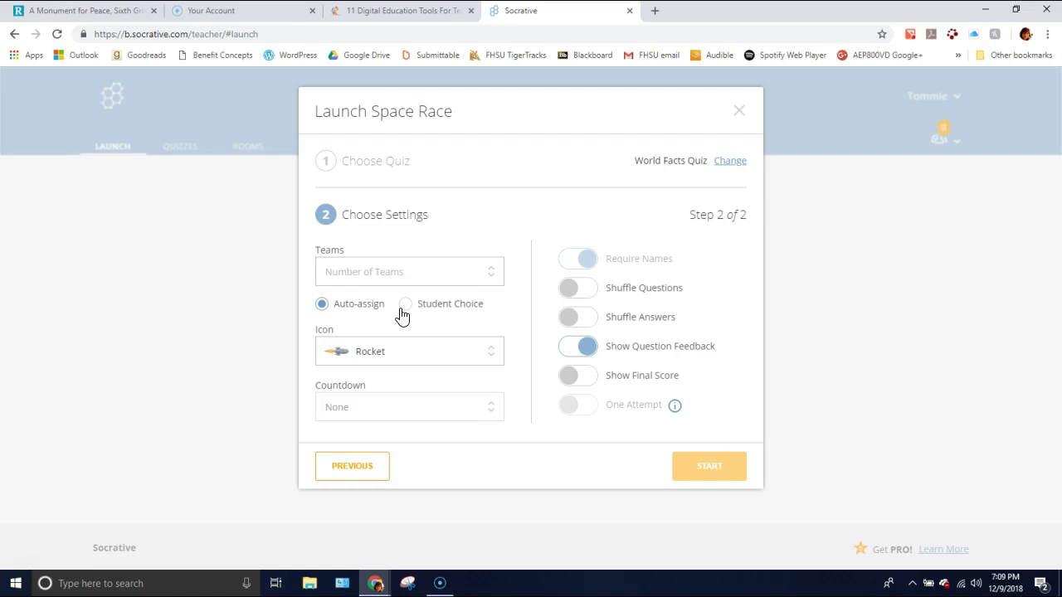
- Review the race icons keeping Rocket, and try the PRO-only Countdown option
{"action": "left_click", "coordinate": [393, 315]}
{"action": "left_click", "coordinate": [404, 351]}
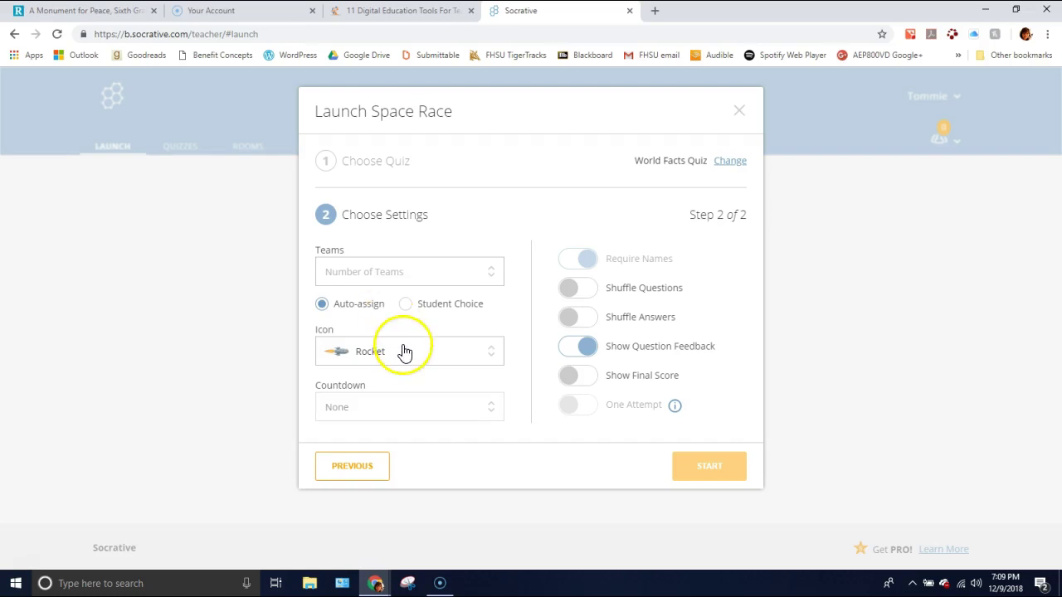
{"action": "left_click", "coordinate": [385, 356]}
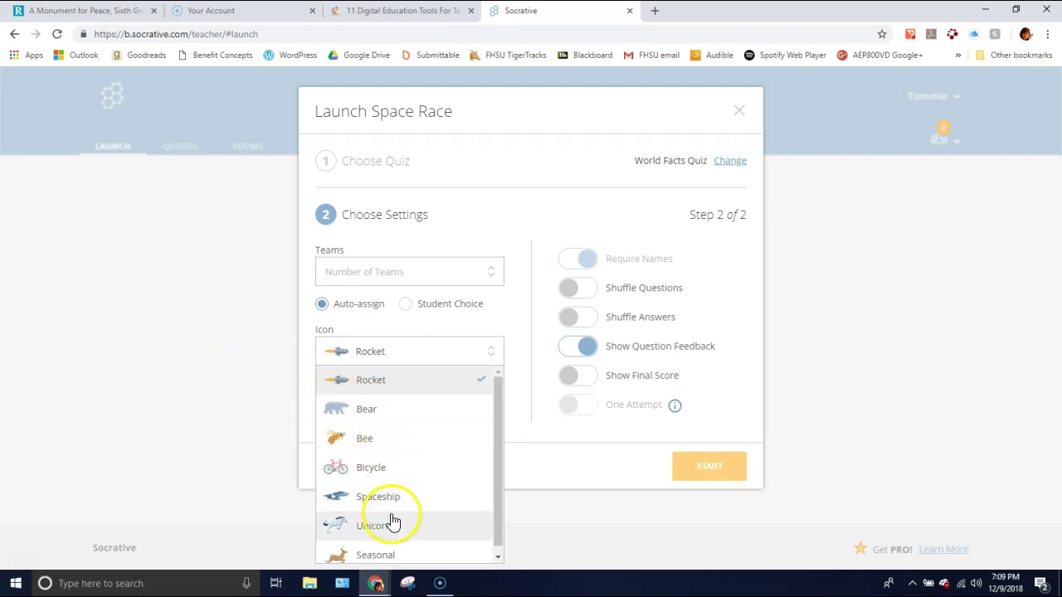
{"action": "left_click", "coordinate": [449, 341]}
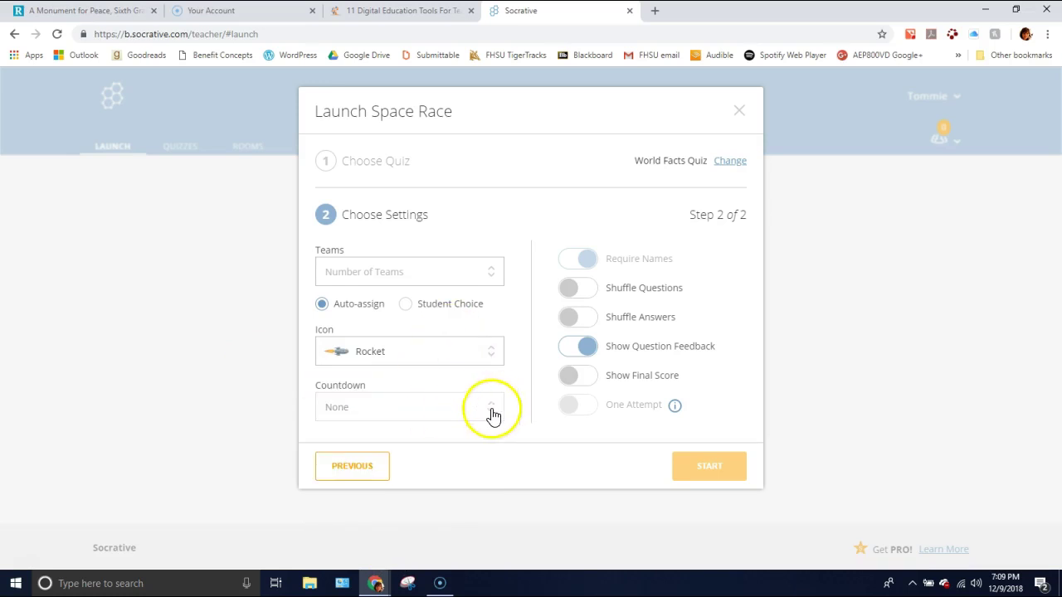
{"action": "left_click", "coordinate": [491, 413]}
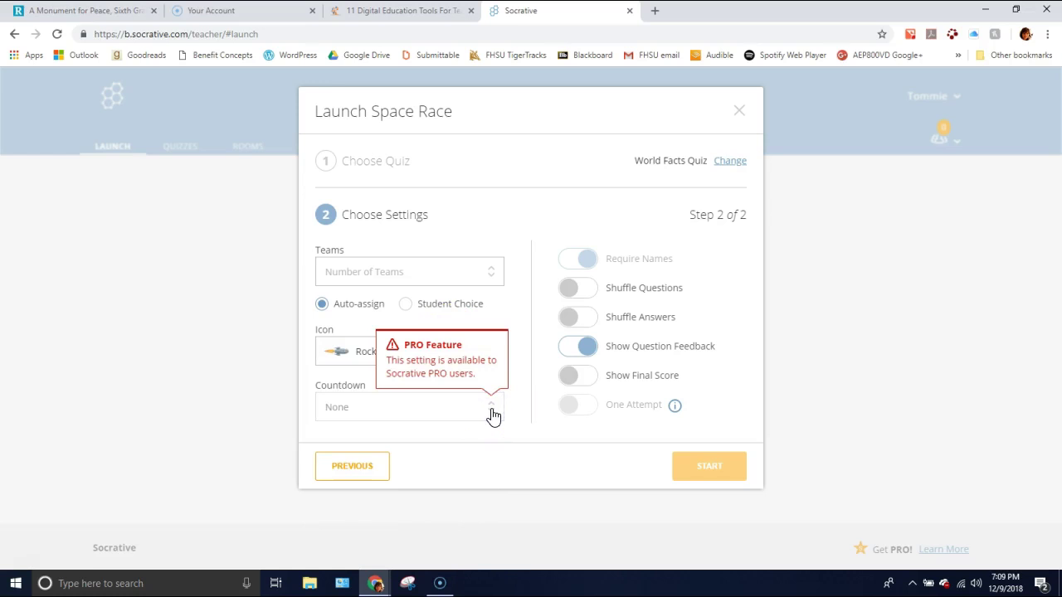
{"action": "left_click", "coordinate": [492, 413]}
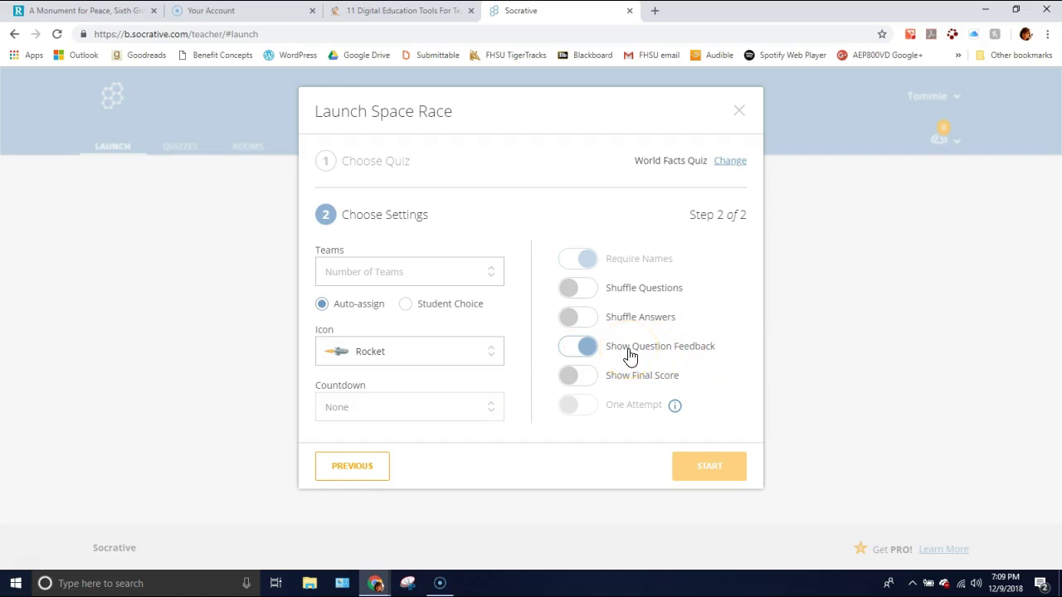
- Toggle Shuffle Questions and Shuffle Answers on and off, then close the dialog without starting
{"action": "left_click", "coordinate": [582, 293]}
{"action": "left_click", "coordinate": [582, 295]}
{"action": "left_click", "coordinate": [590, 318]}
{"action": "left_click", "coordinate": [590, 323]}
{"action": "left_click", "coordinate": [740, 113]}
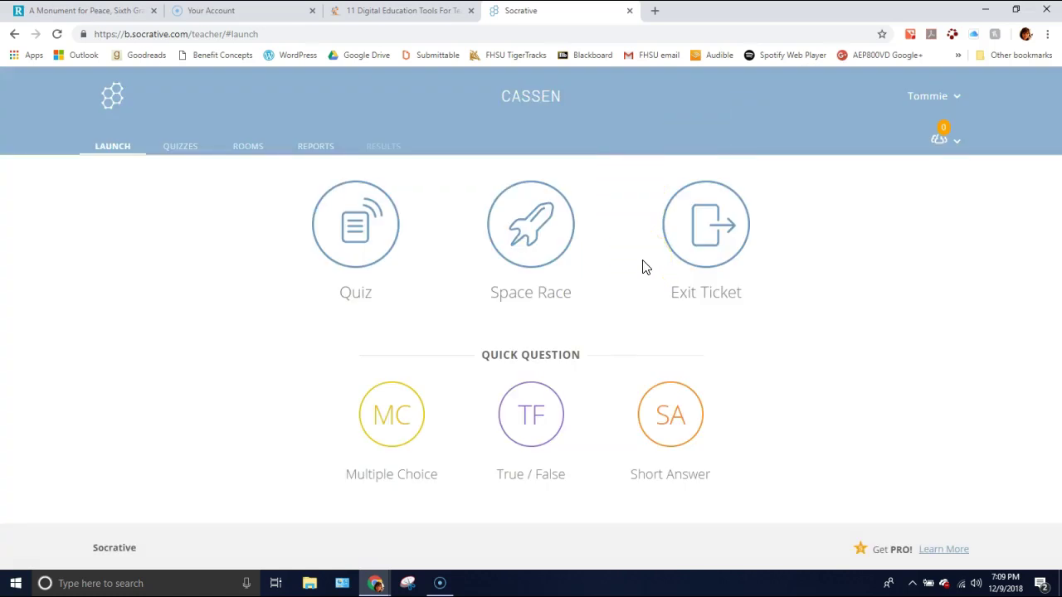
{"action": "left_click", "coordinate": [558, 239]}
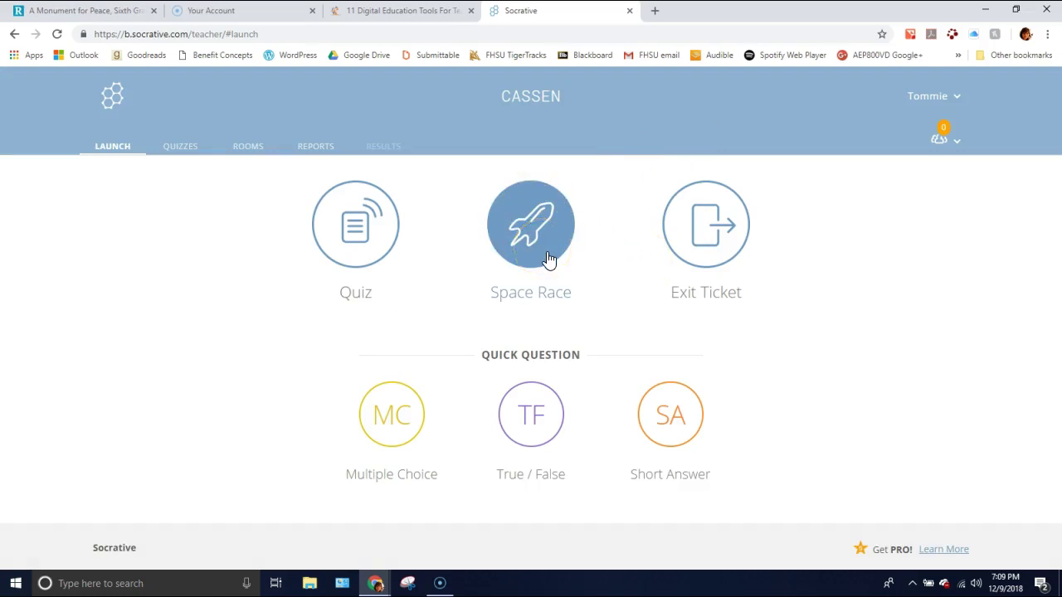
{"action": "left_click", "coordinate": [542, 253]}
{"action": "left_click", "coordinate": [396, 250]}
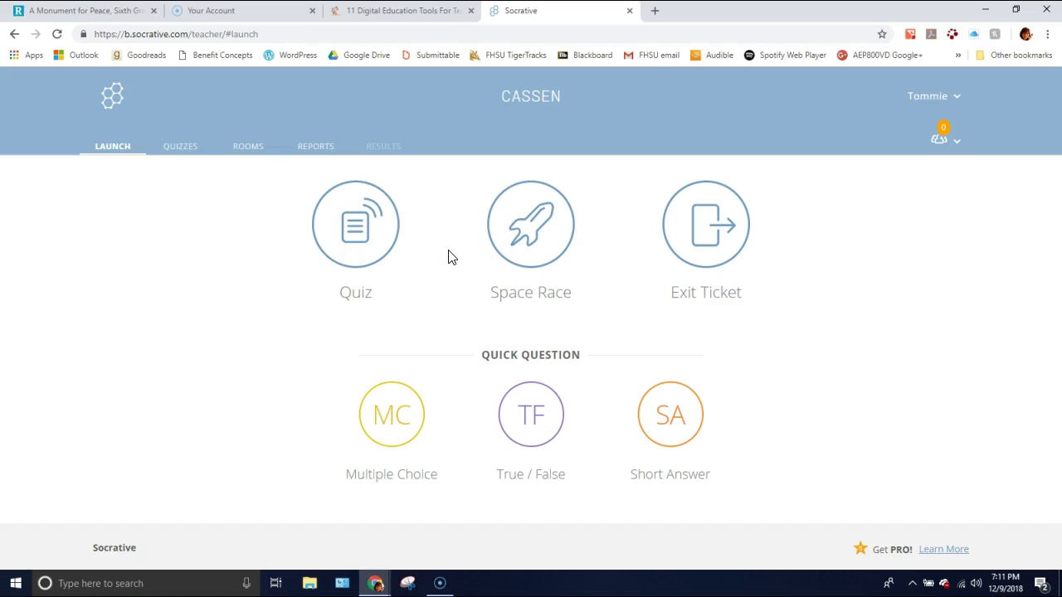
{"action": "left_click", "coordinate": [437, 254]}
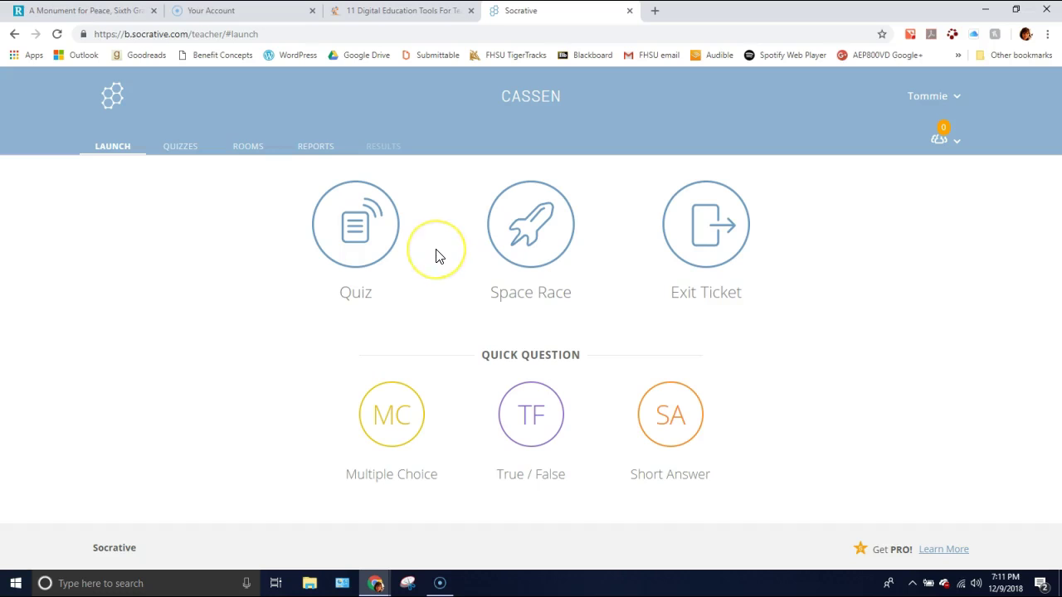